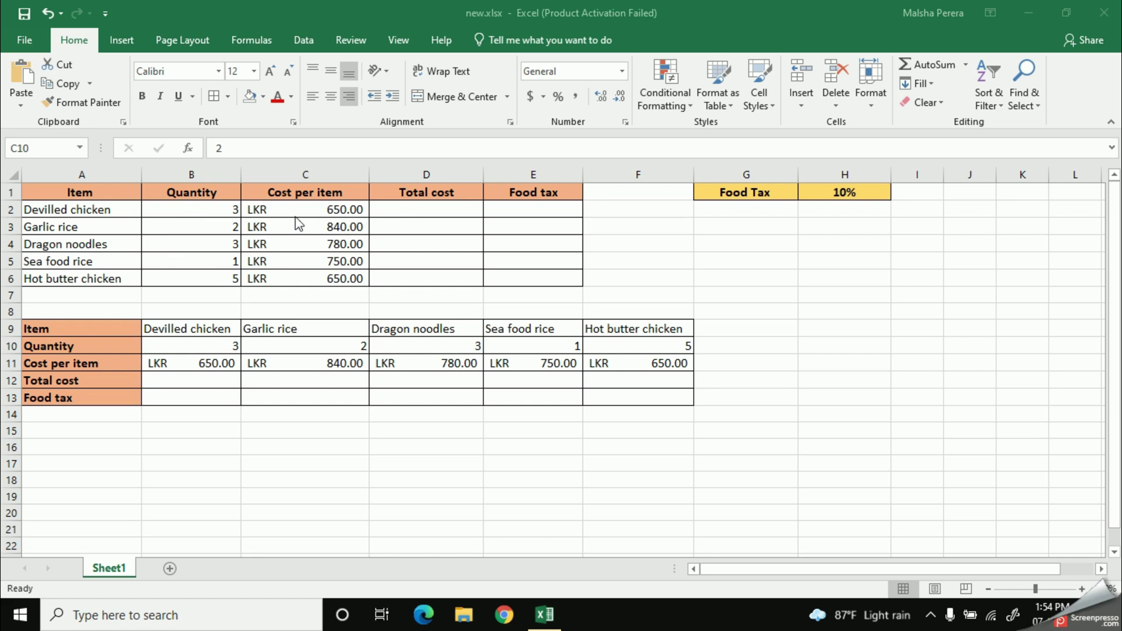
- Point out Devilled chicken's quantity in B2, cost per item in C2 and the empty Total cost cell
click(203, 214)
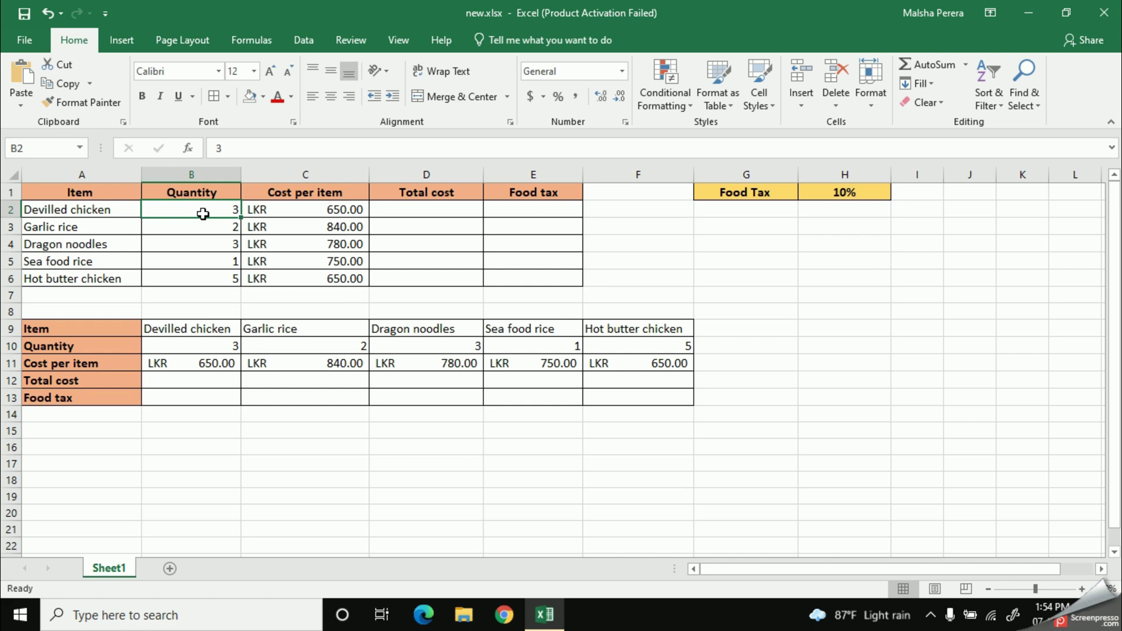
click(316, 216)
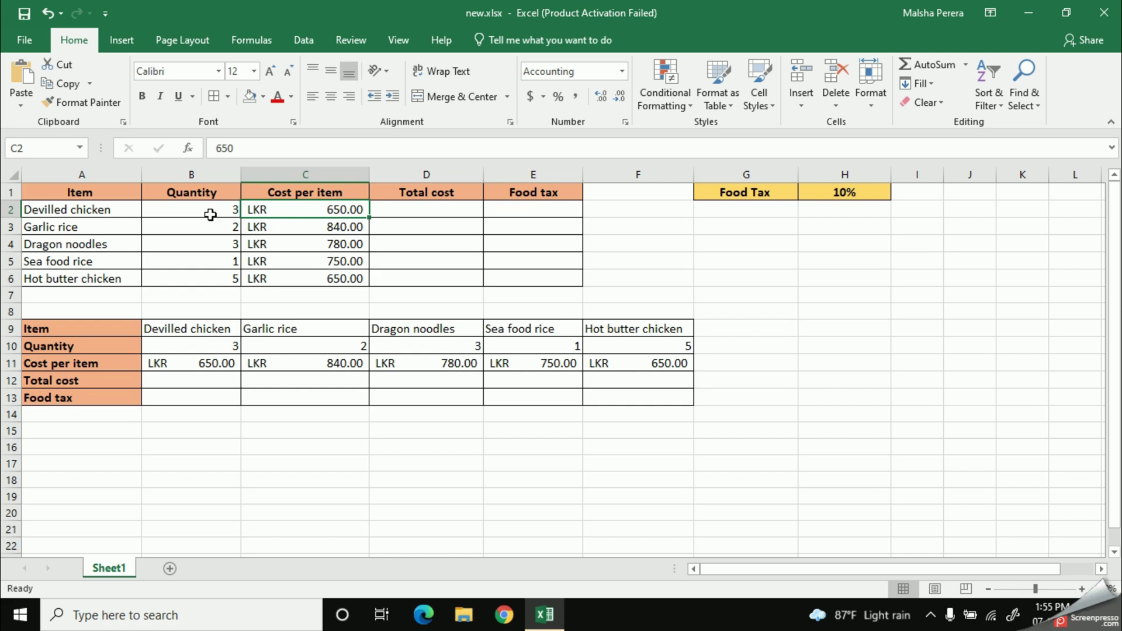
click(412, 212)
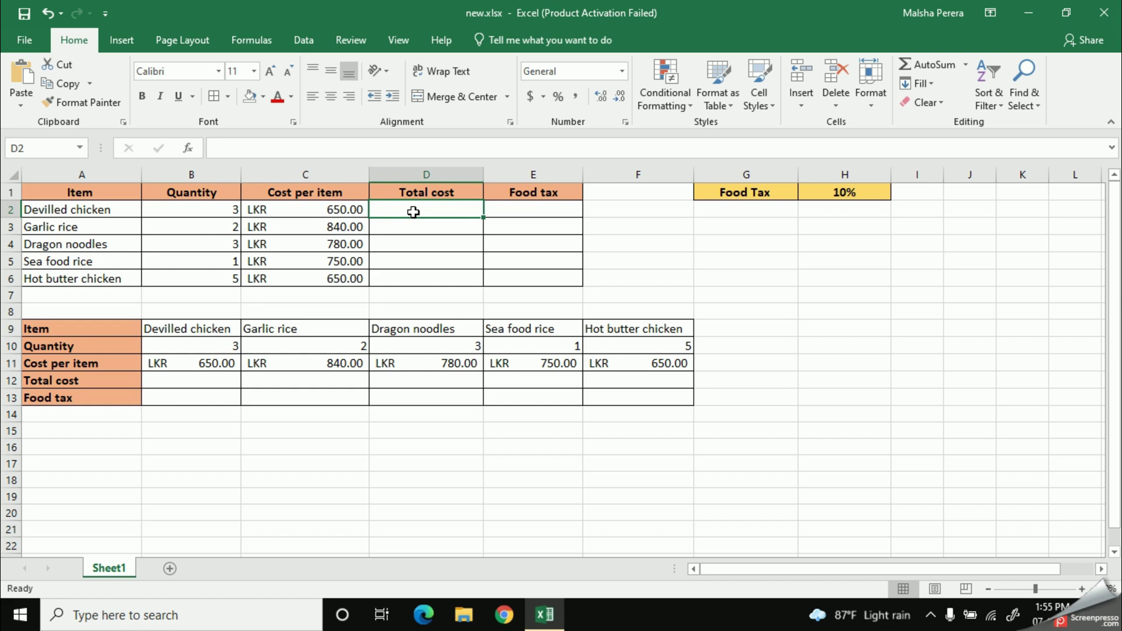
click(210, 217)
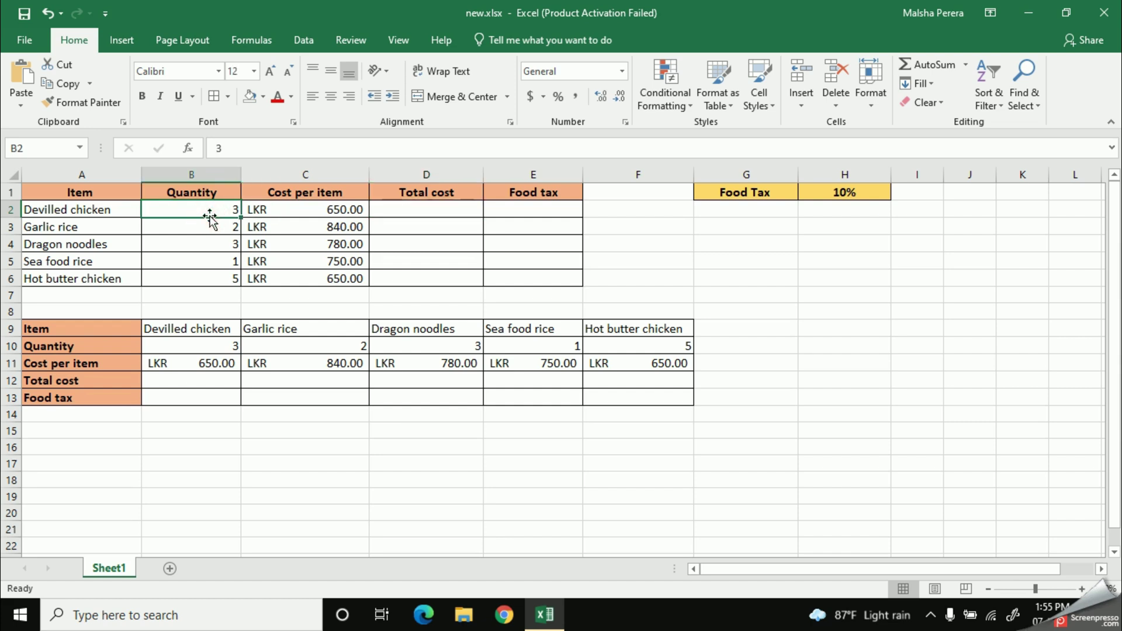
click(320, 215)
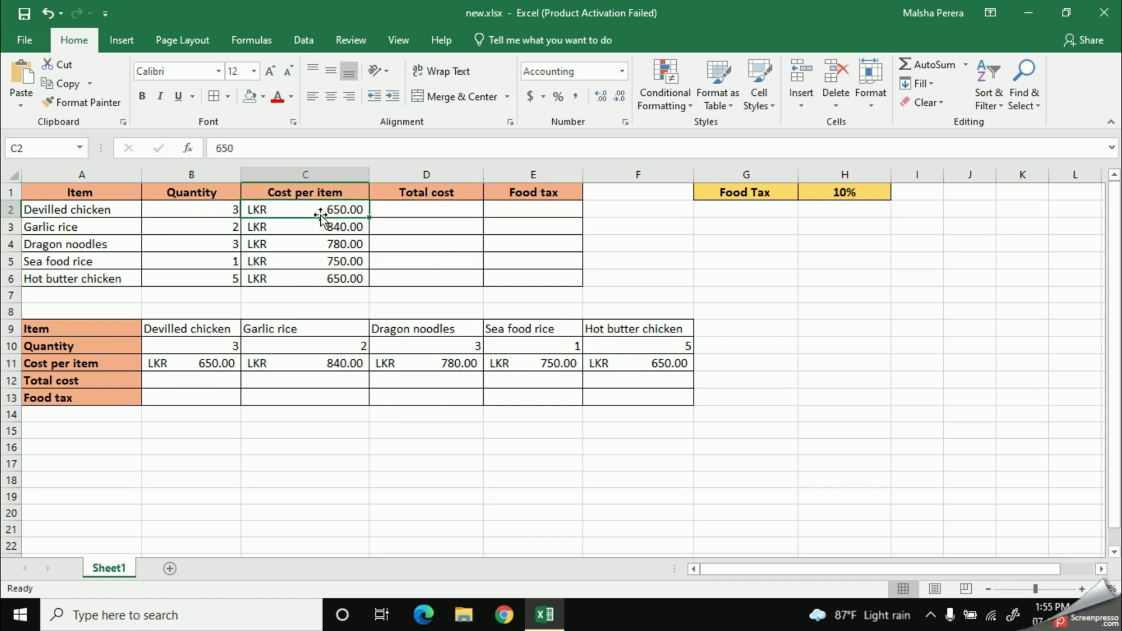
- Enter =B2*C2 in D2 so Devilled chicken's total cost shows LKR 1,950.00
click(437, 212)
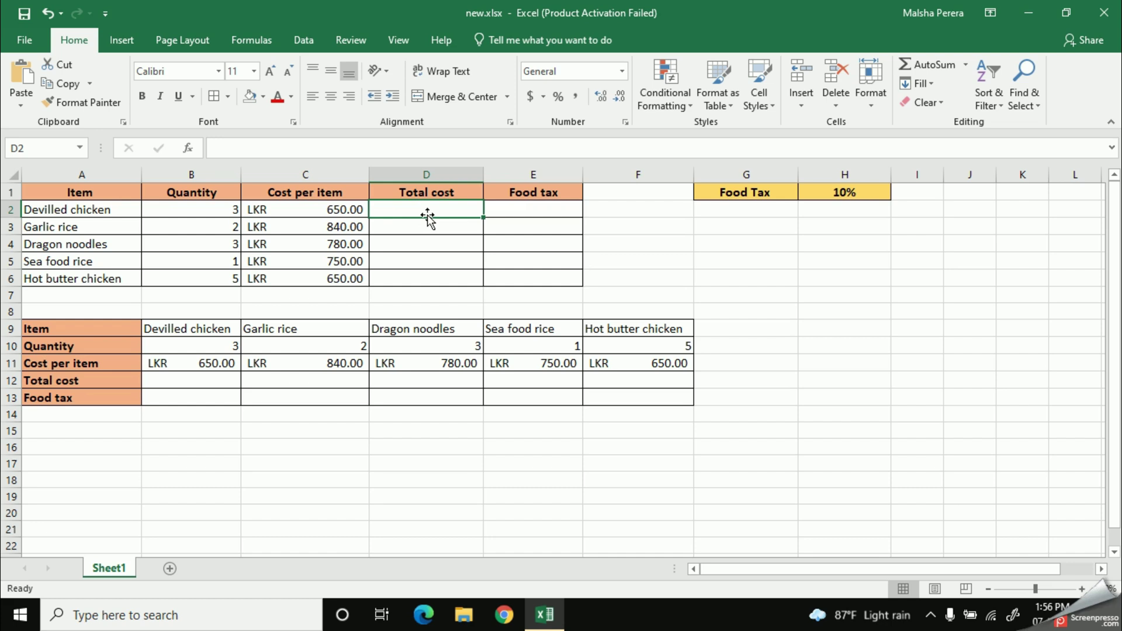
text(=)
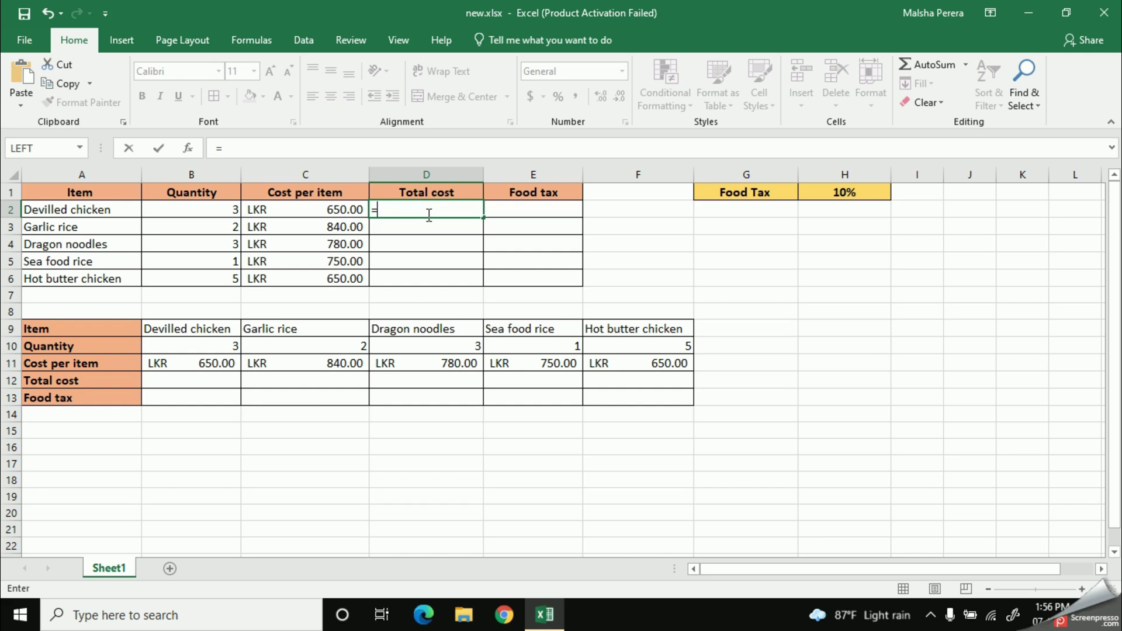
text(B2)
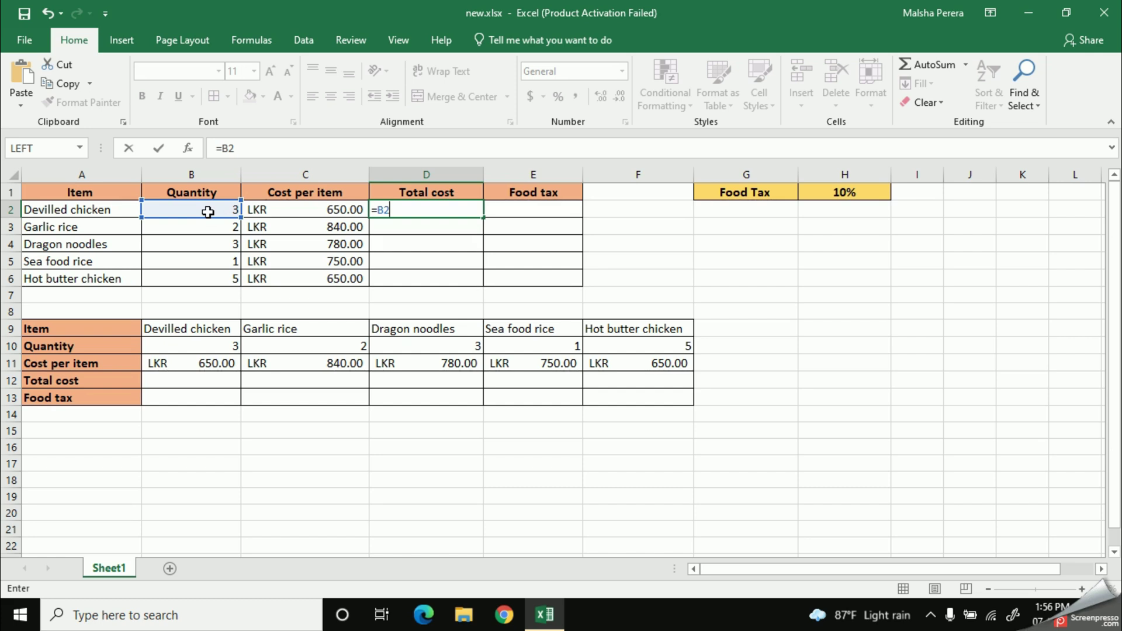
text(*)
click(306, 211)
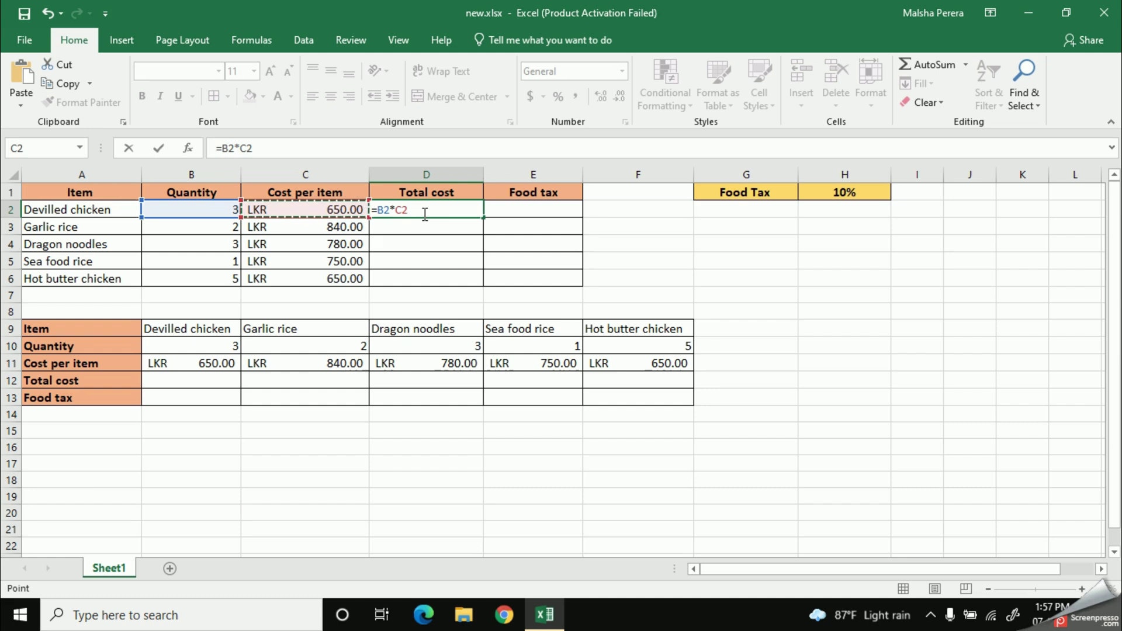
key(Return)
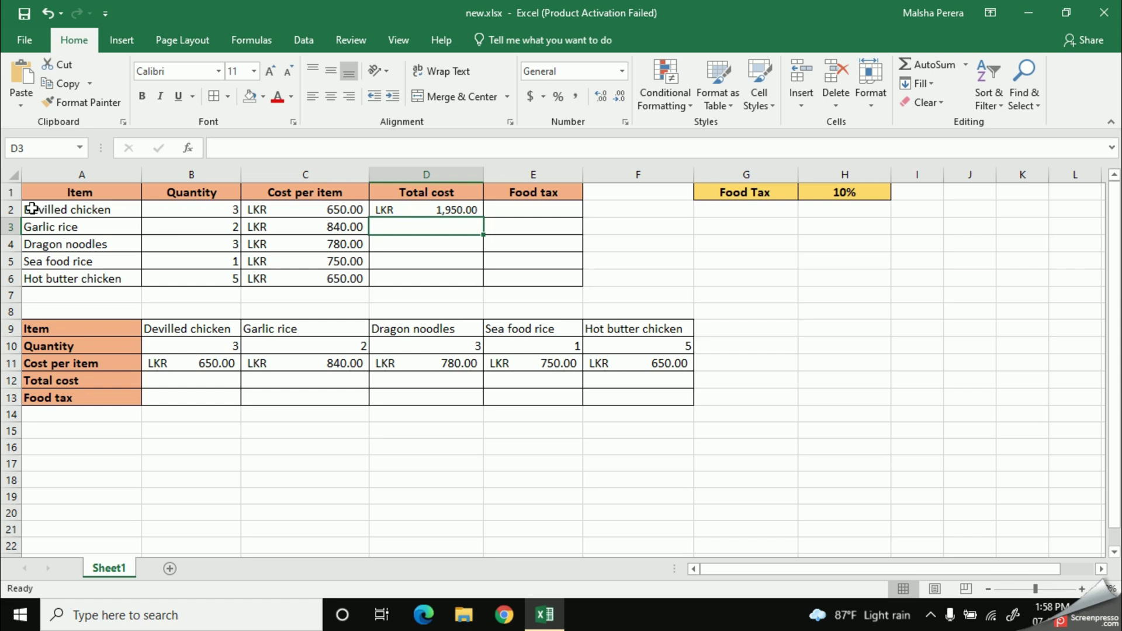
- Copy the D2 formula down to D6, giving totals from LKR 1,950.00 to LKR 3,250.00
click(443, 209)
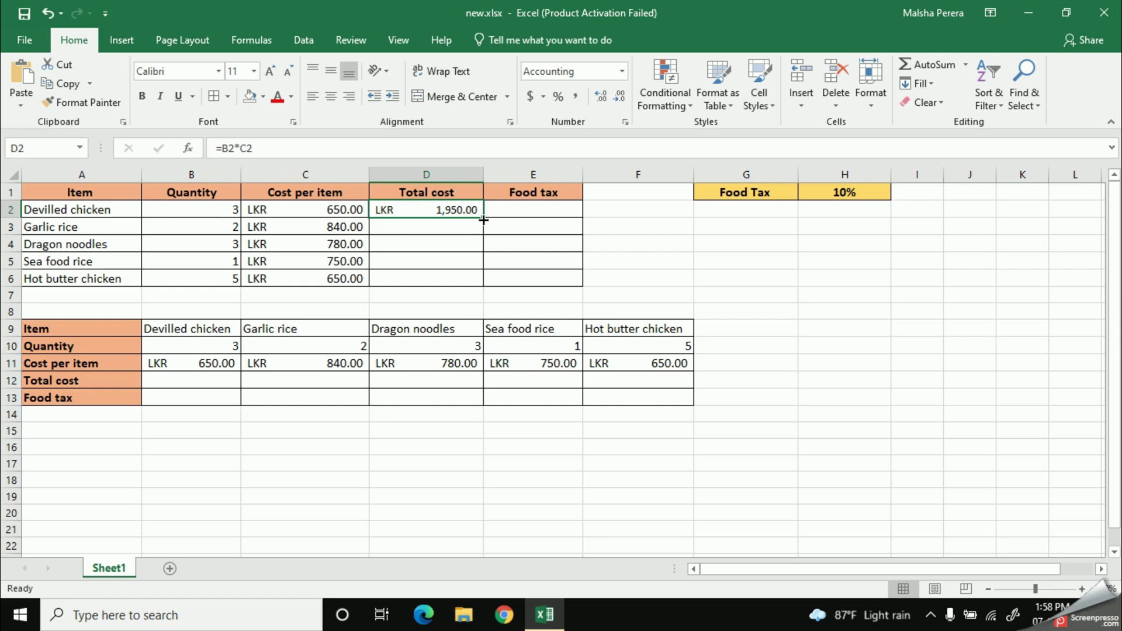
drag(483, 219, 478, 281)
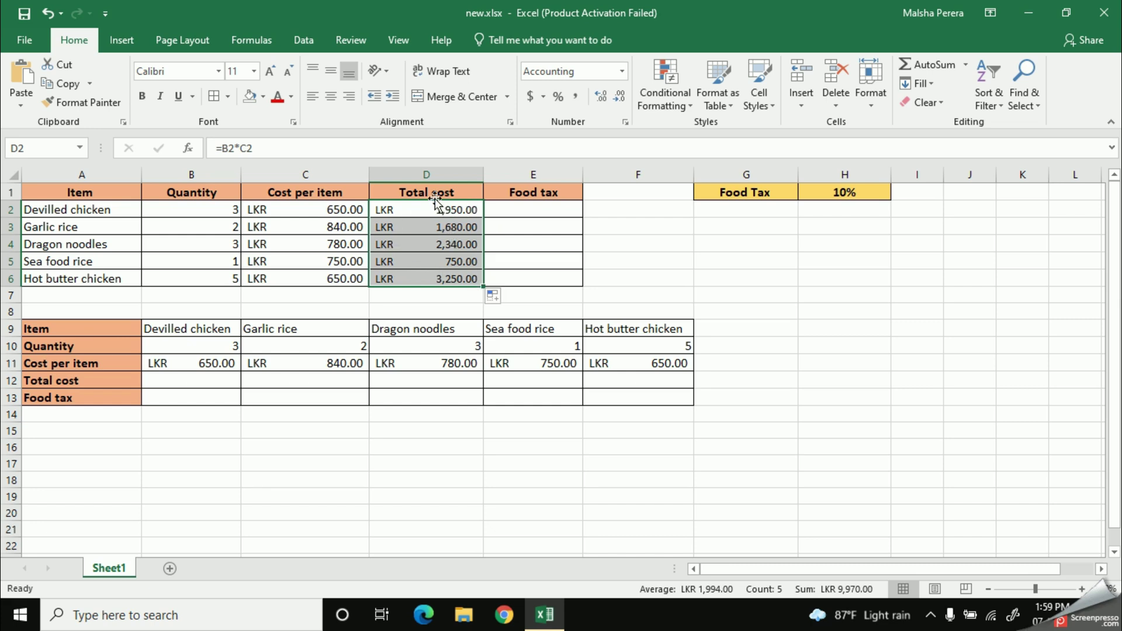
key(Right)
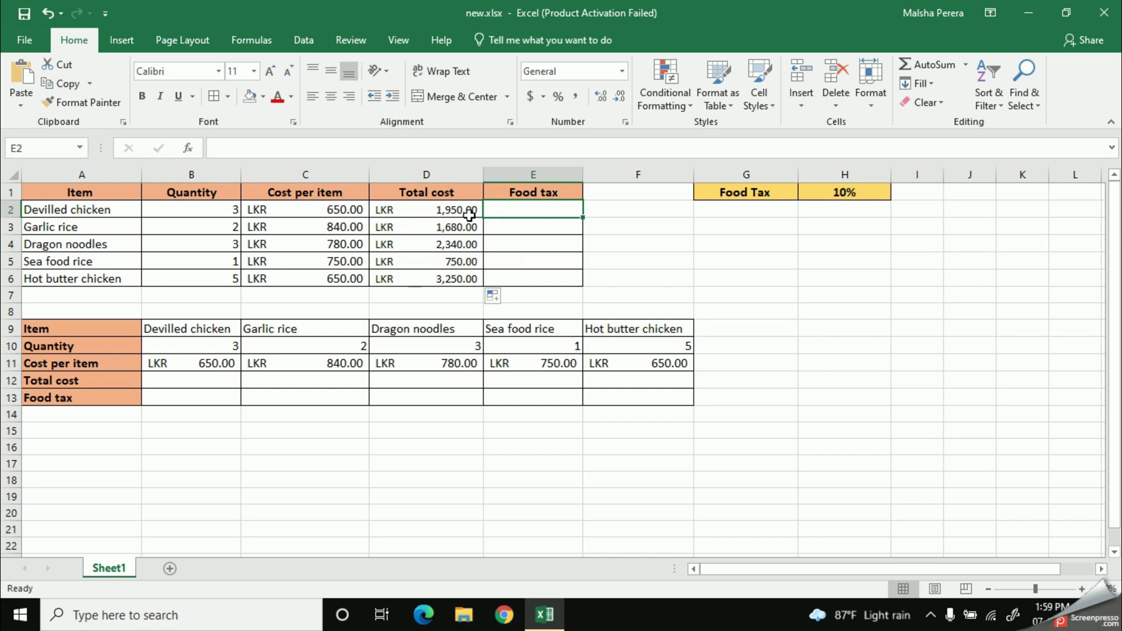
click(445, 211)
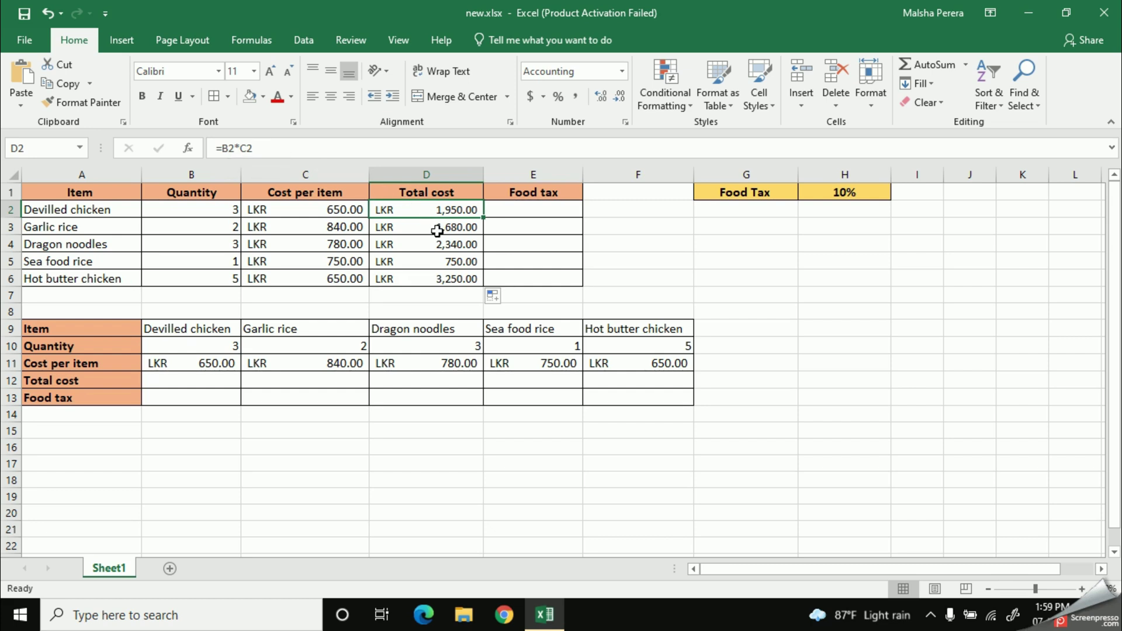
click(437, 230)
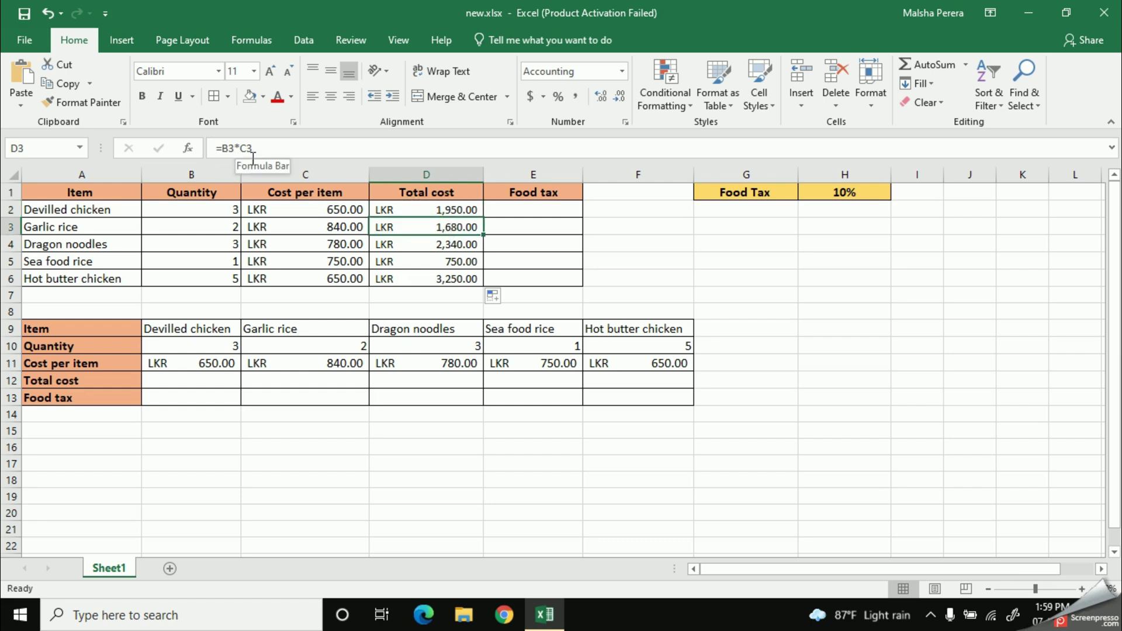
click(431, 249)
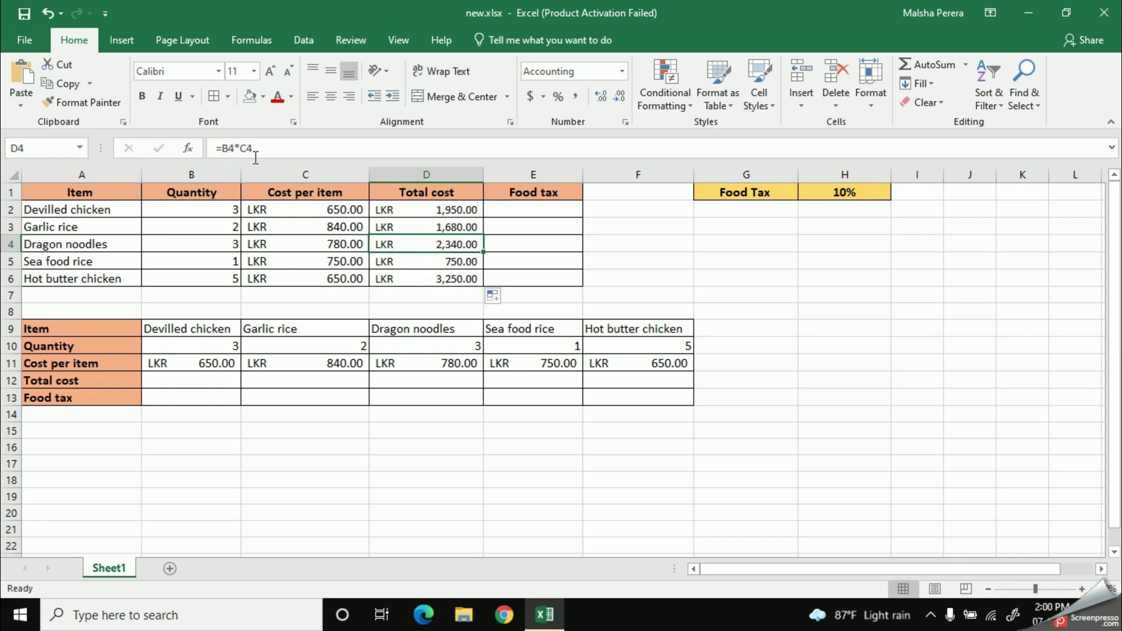
click(444, 262)
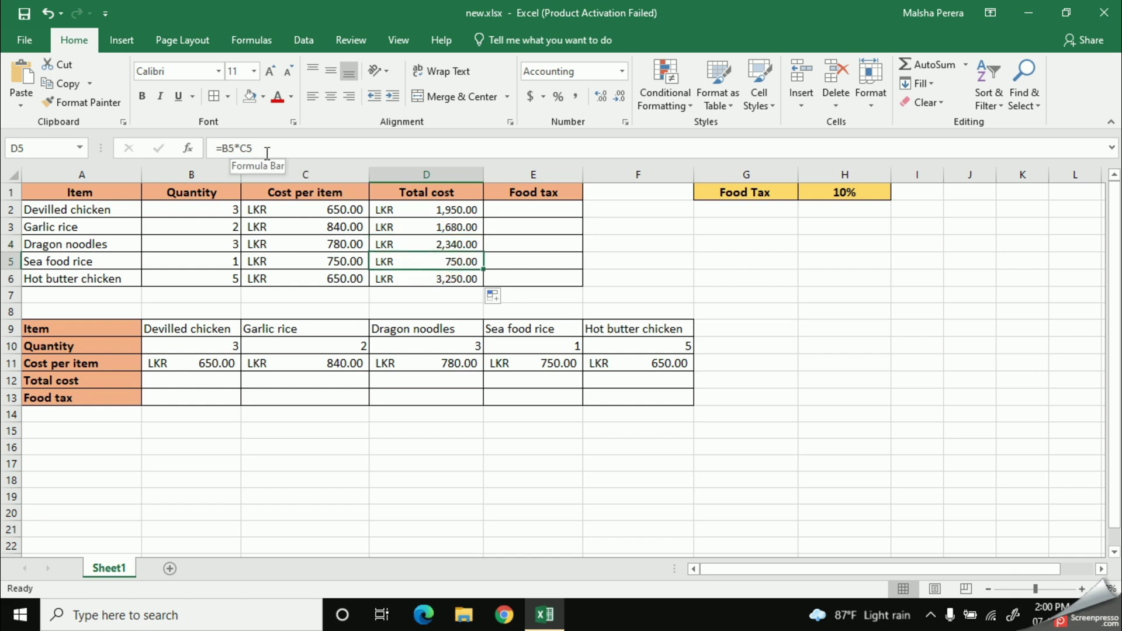
click(443, 278)
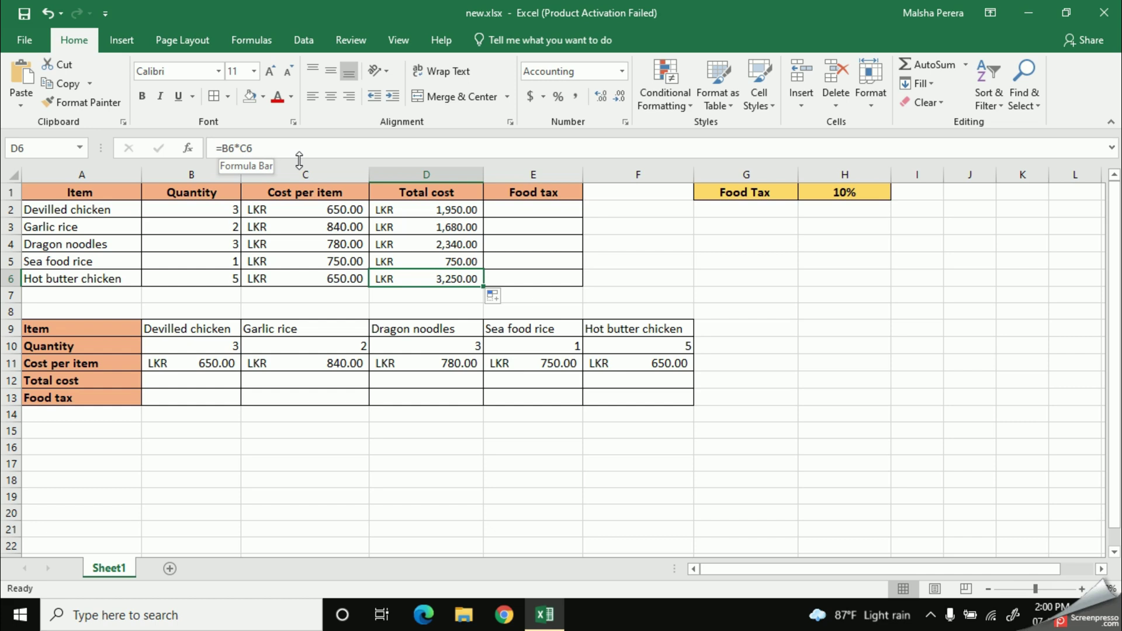
click(409, 214)
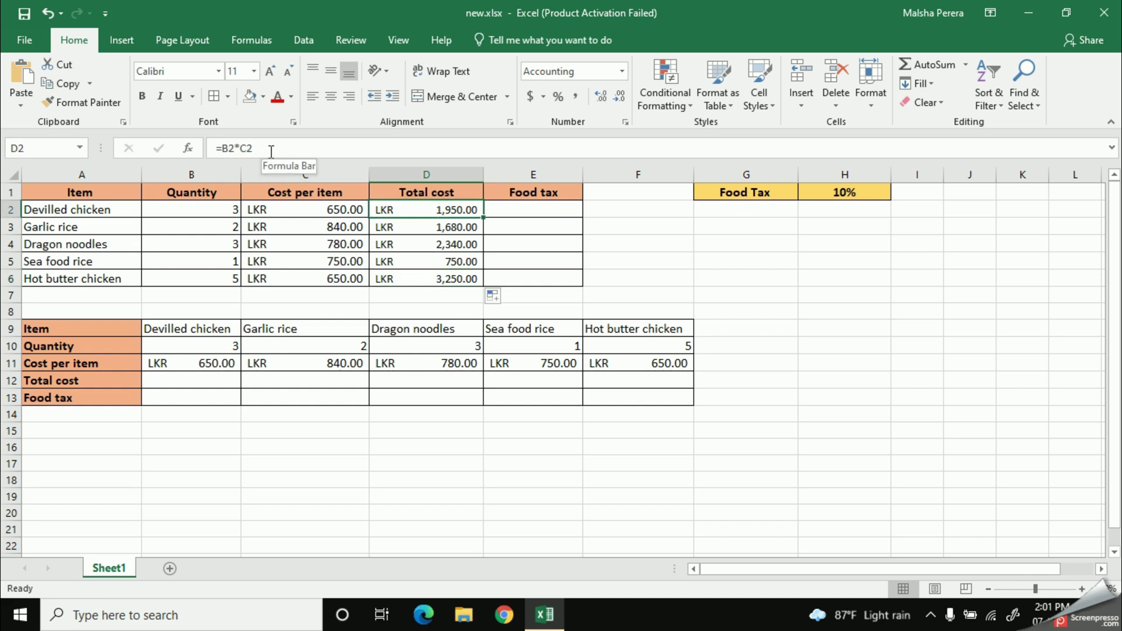
key(shift+space)
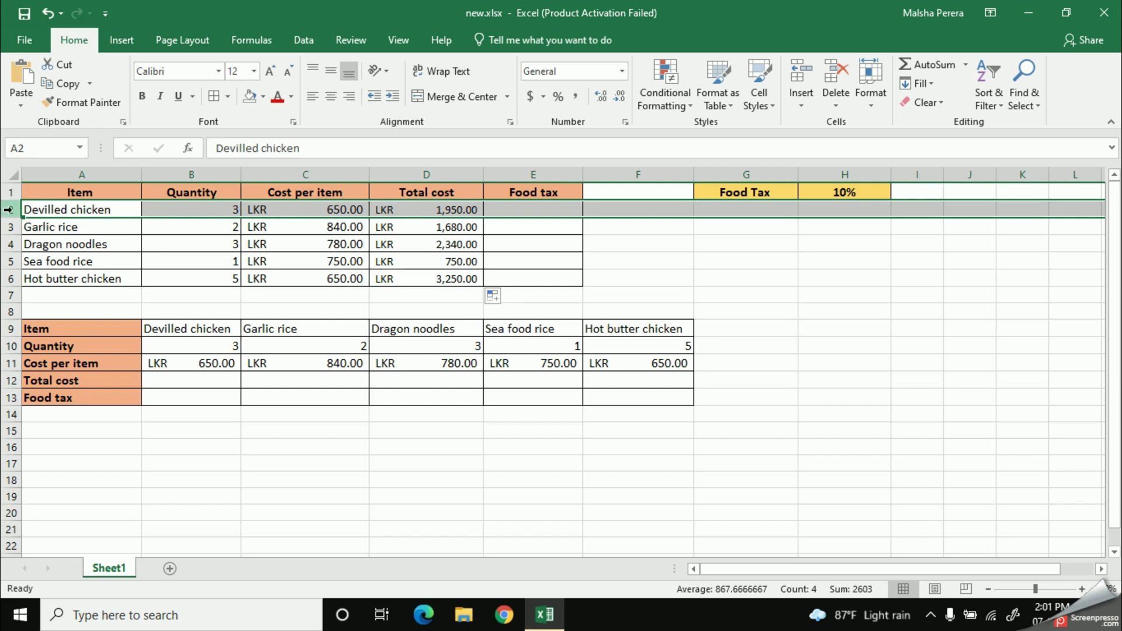
click(417, 244)
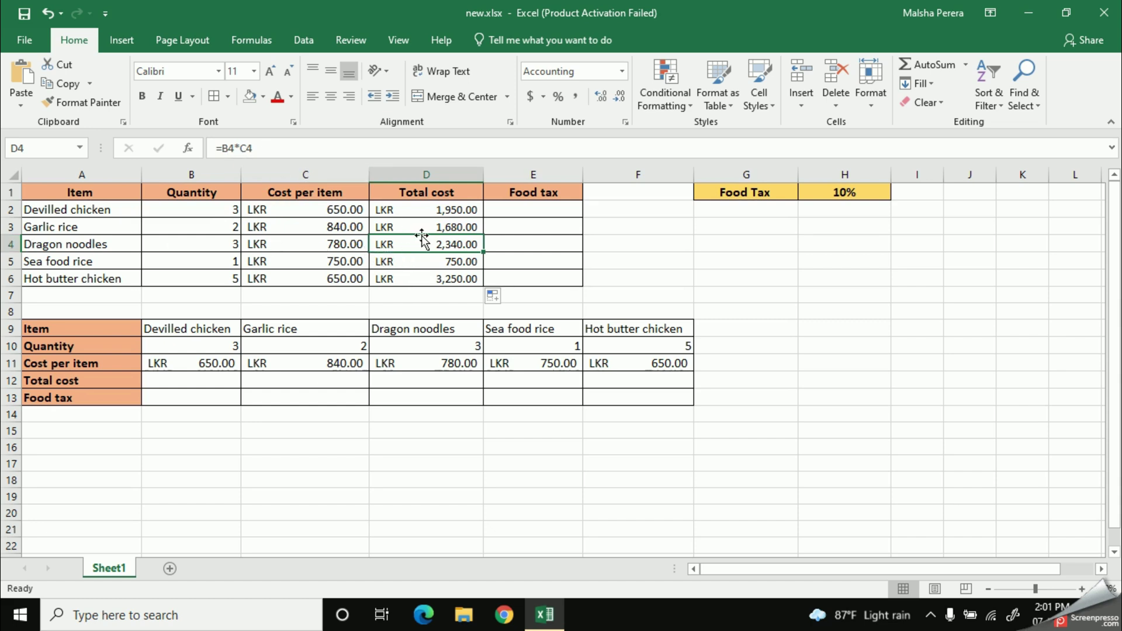
click(11, 245)
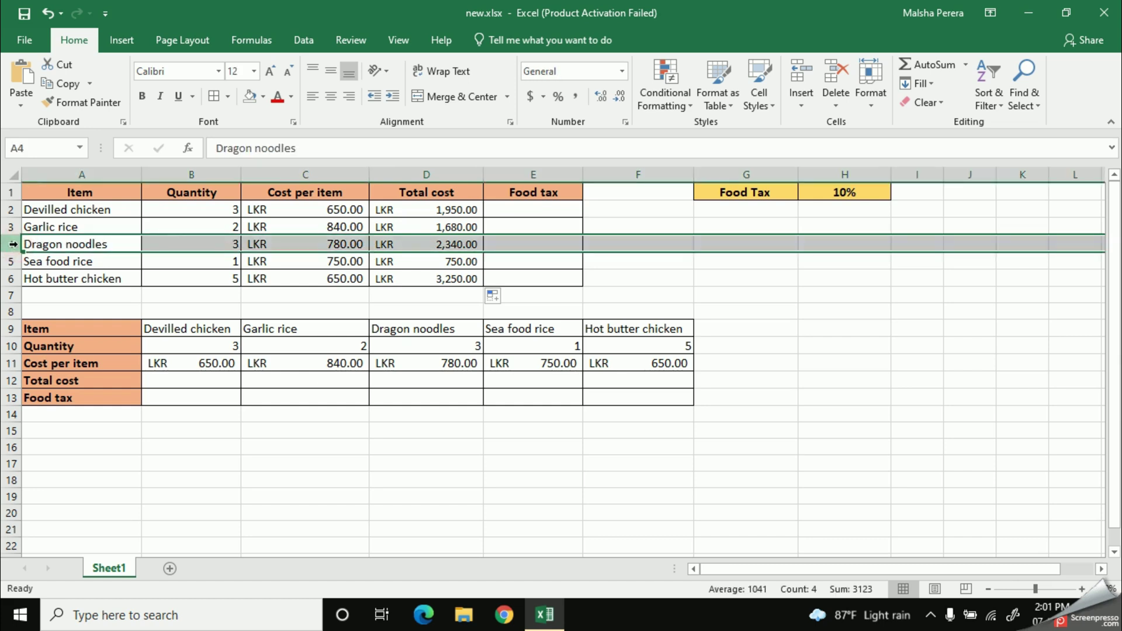
click(419, 245)
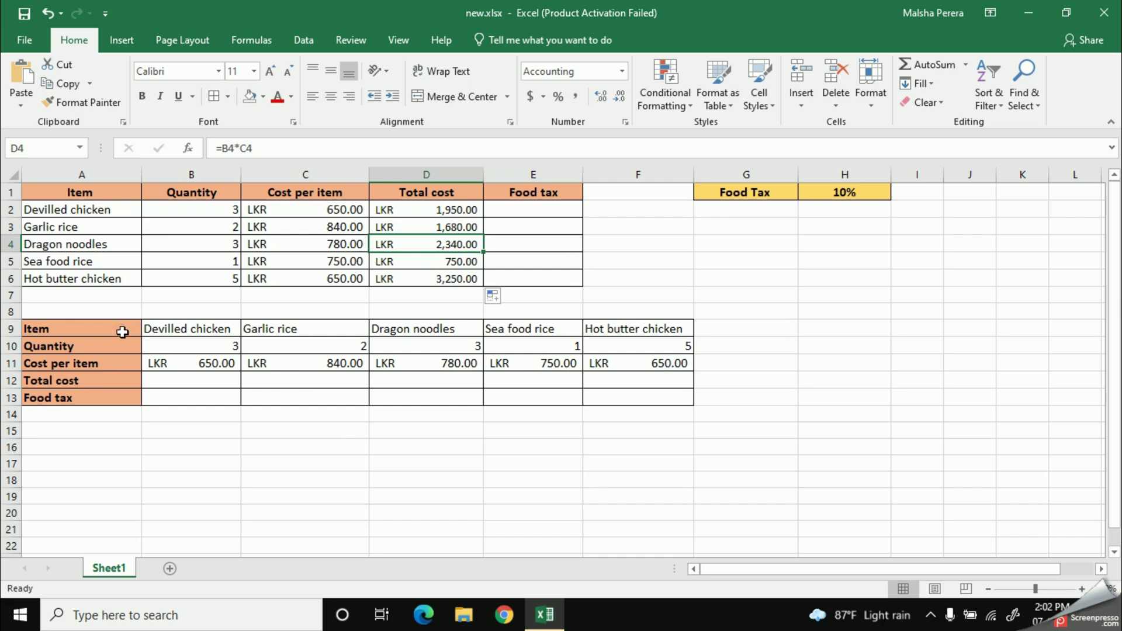
- Enter =B10*B11 in B12 so the lower table's Devilled chicken total shows LKR 1,950.00
drag(193, 380, 593, 391)
click(417, 424)
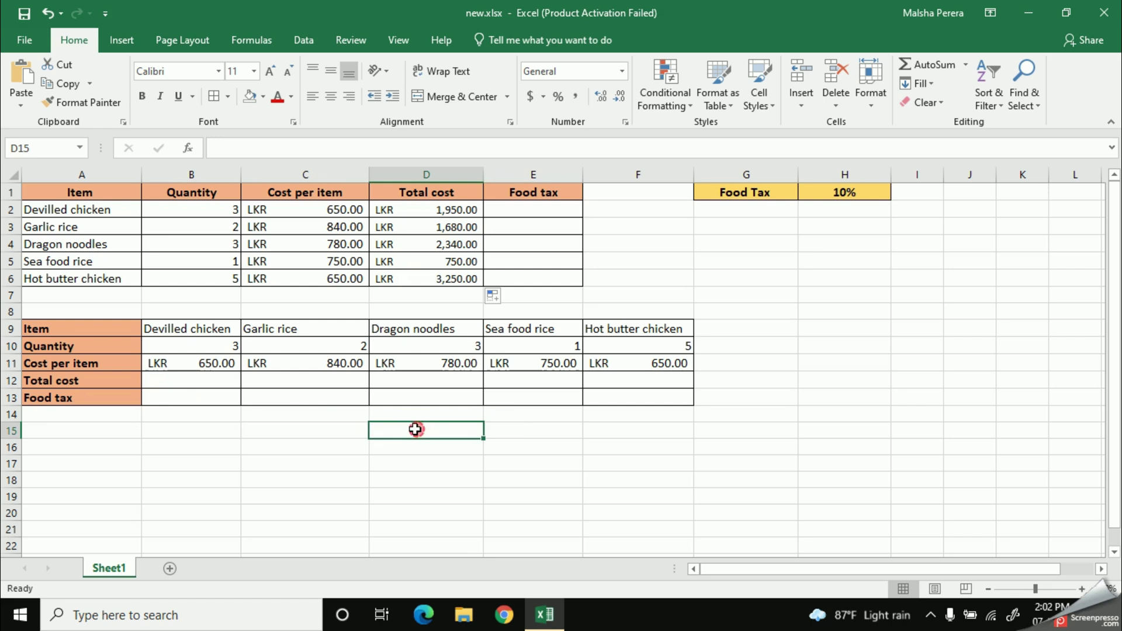
click(199, 382)
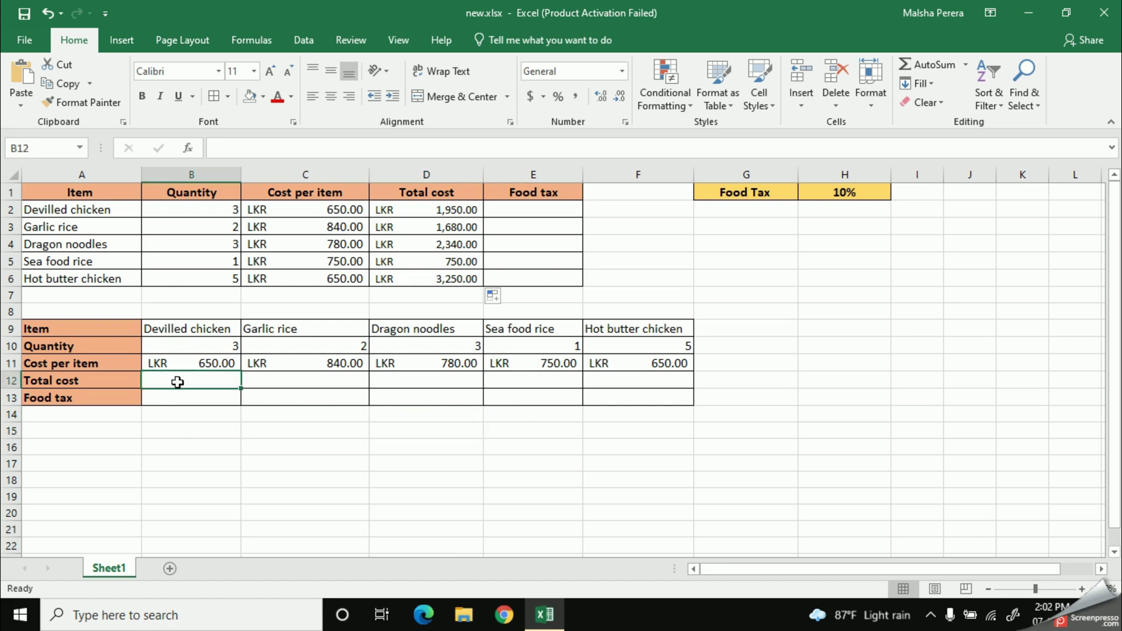
text(=)
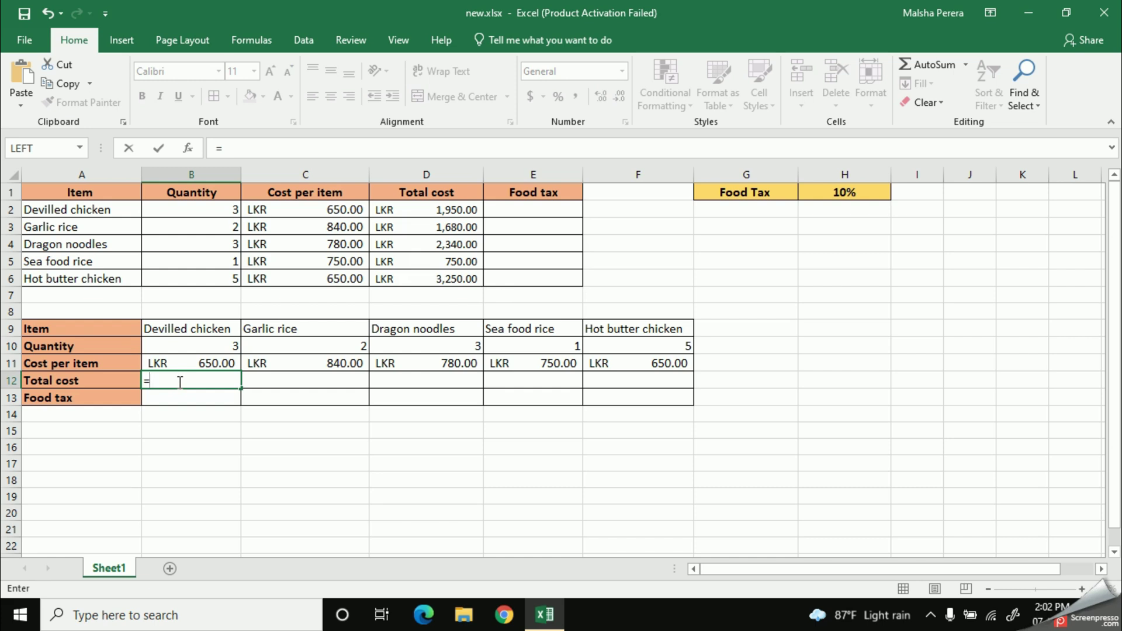
click(203, 350)
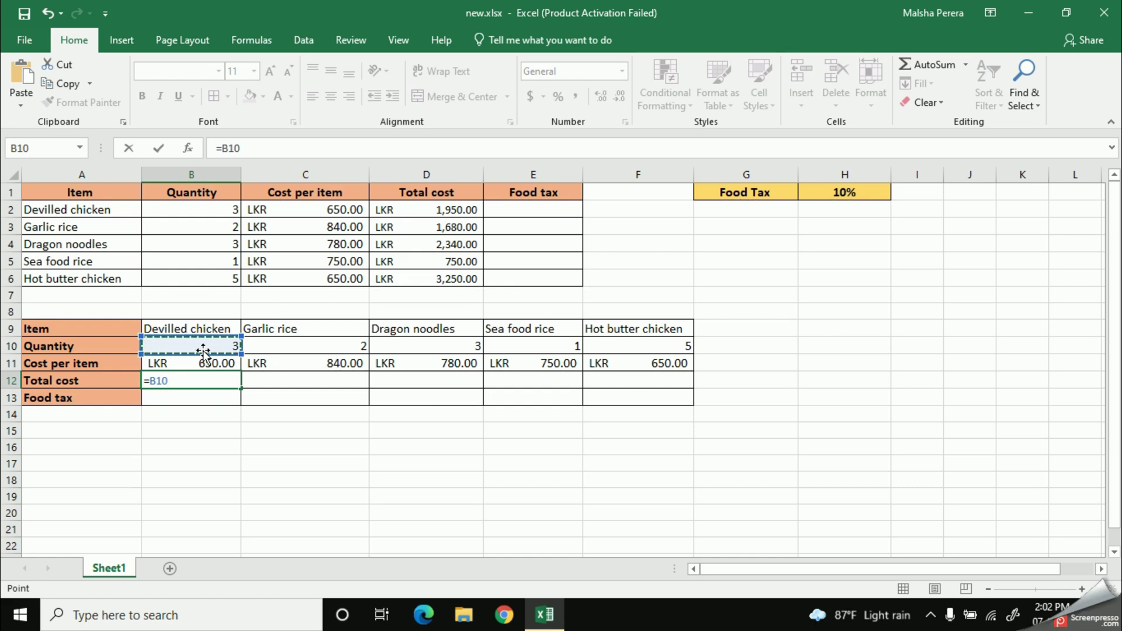
text(*)
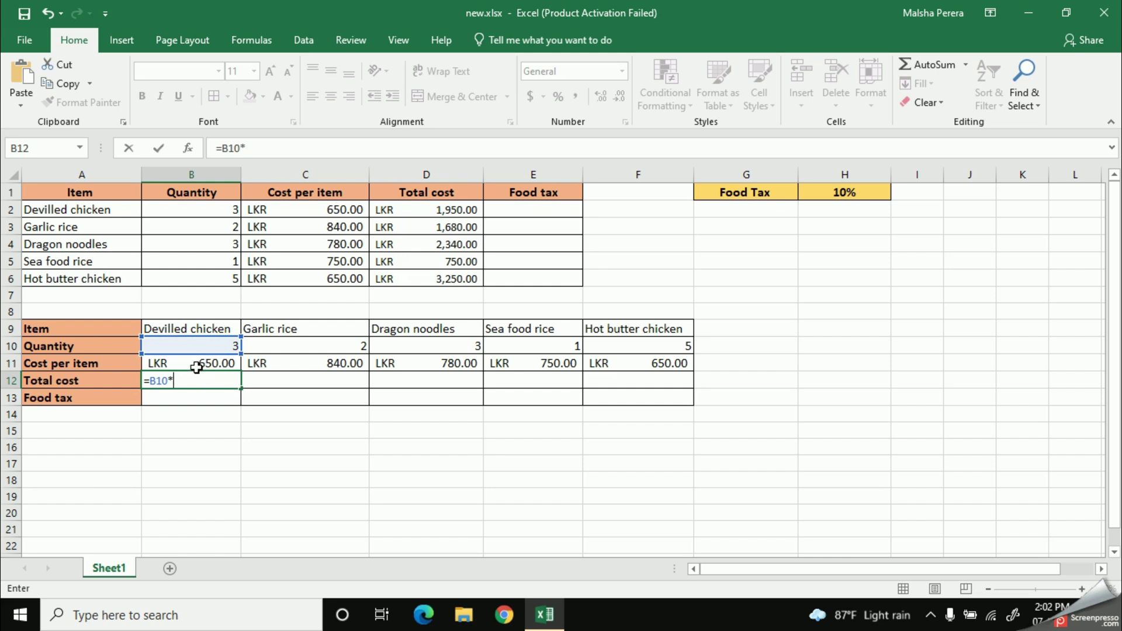
click(196, 367)
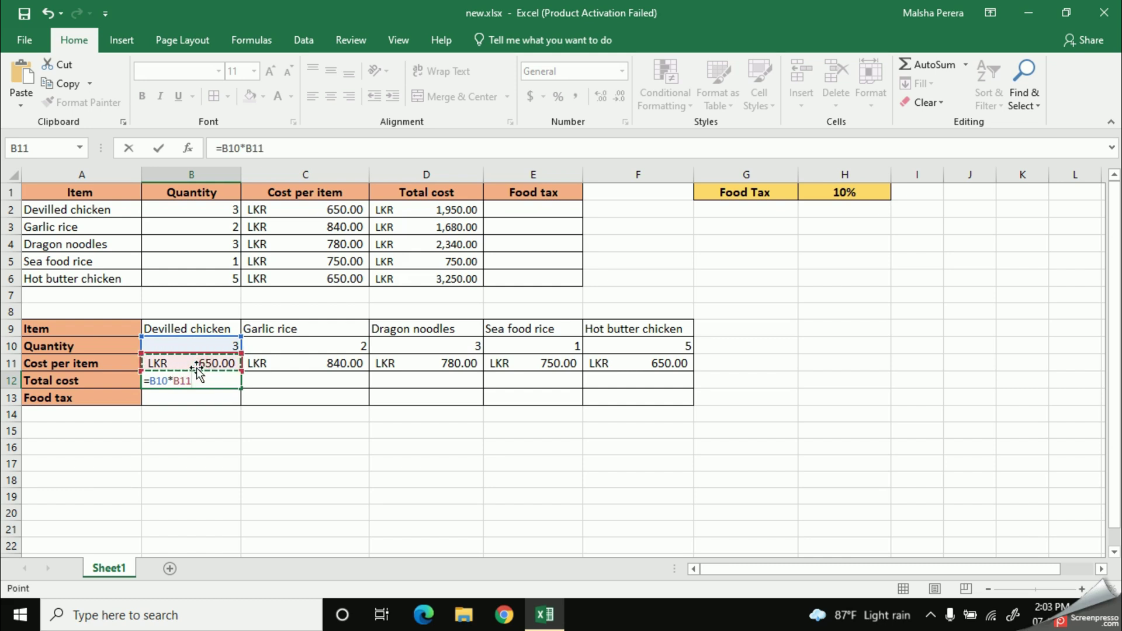
key(Return)
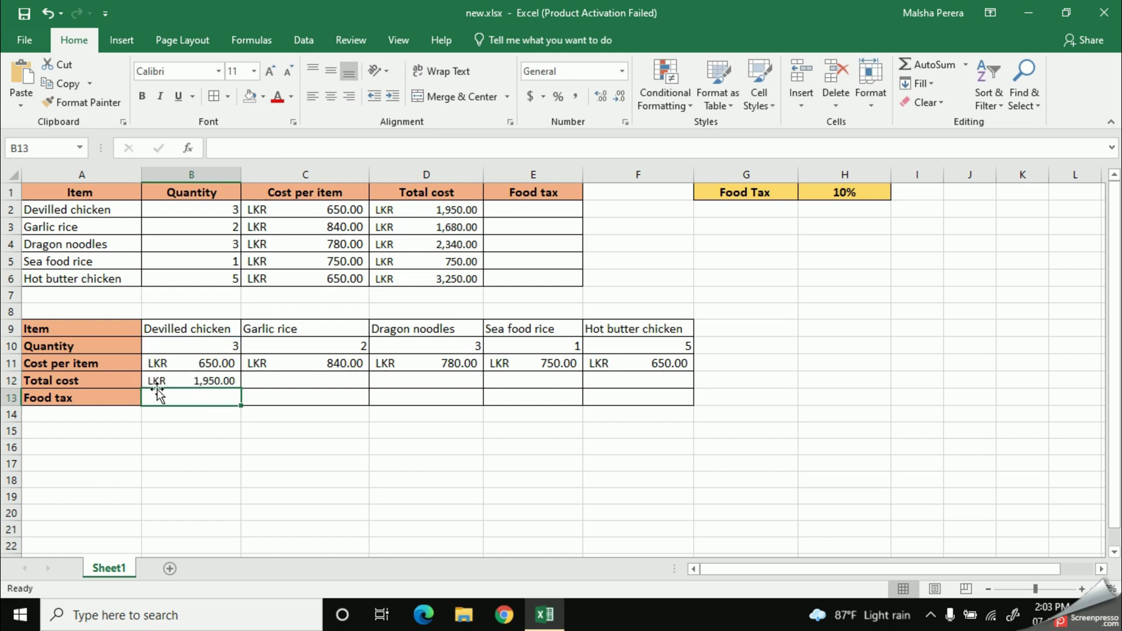
- Copy B12's =B10*B11 formula across row 12 to F12, giving totals LKR 1,950.00 to LKR 3,250.00
click(201, 385)
click(201, 385)
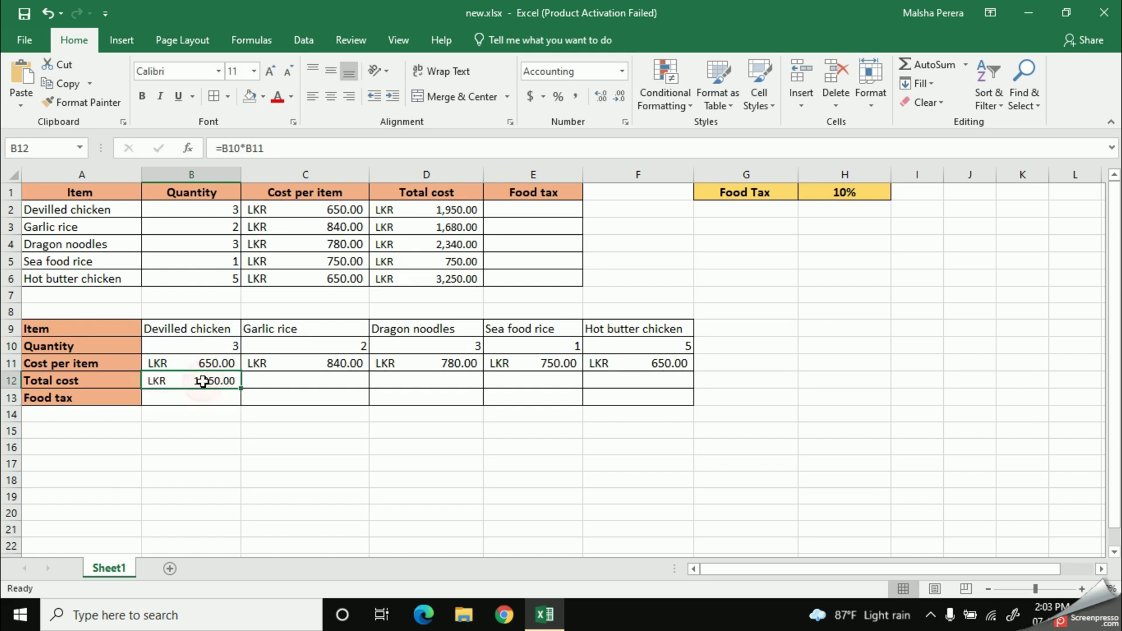
click(444, 215)
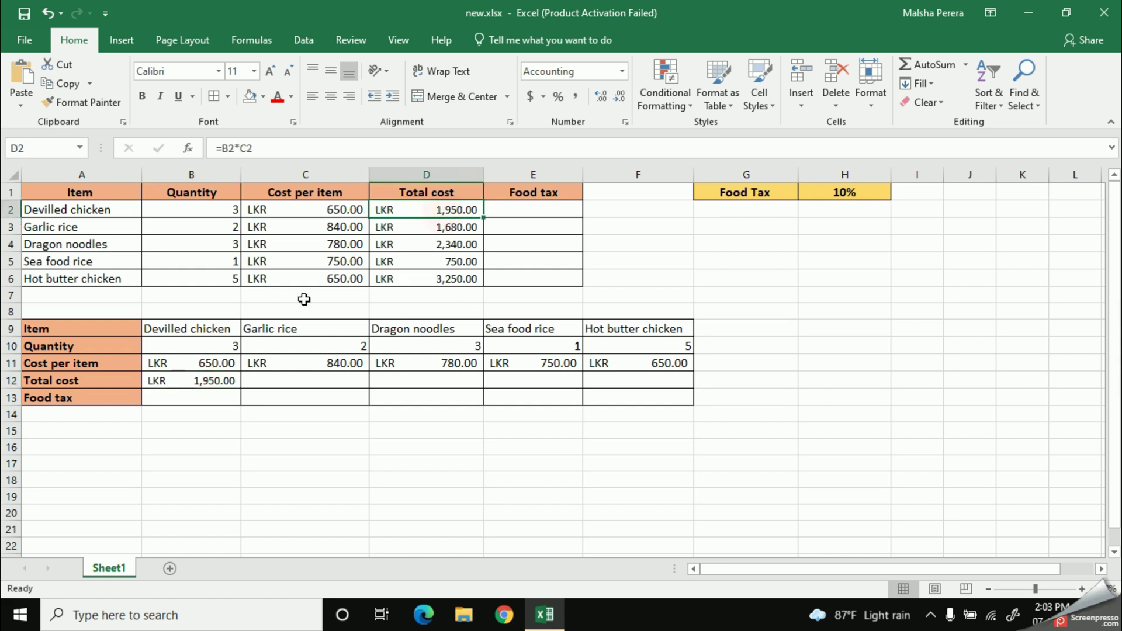
click(184, 382)
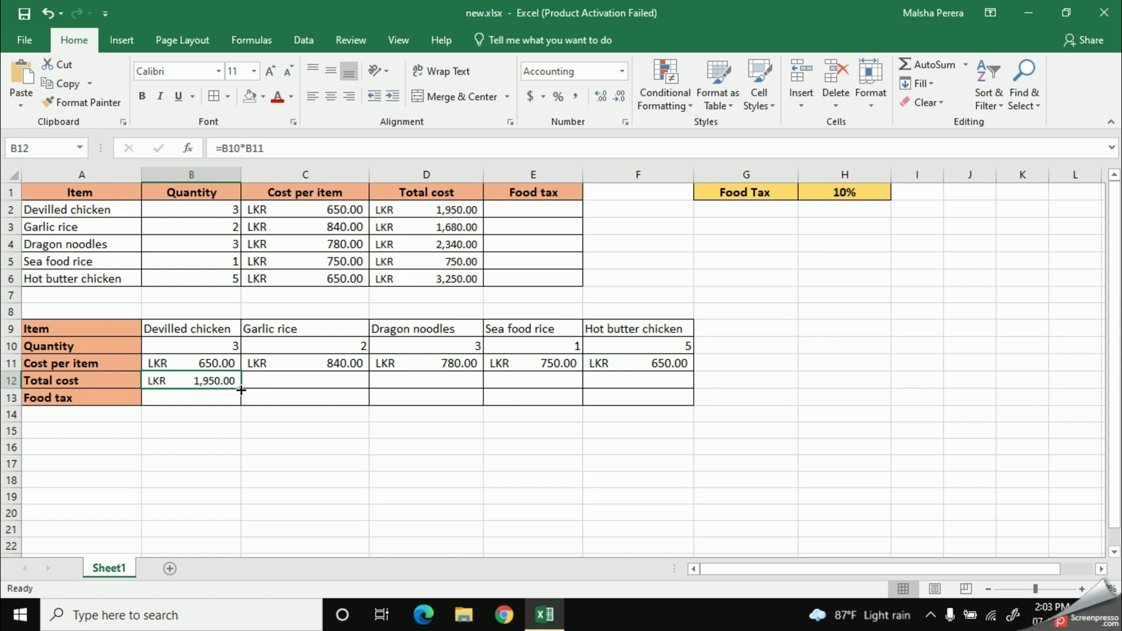
drag(241, 390, 647, 383)
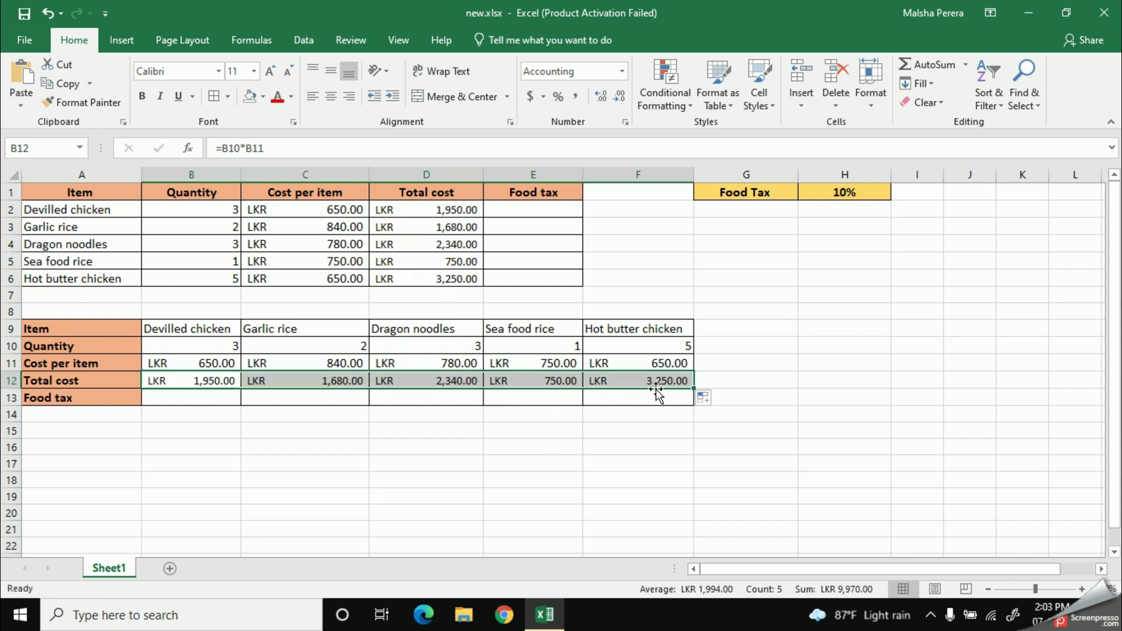
click(201, 386)
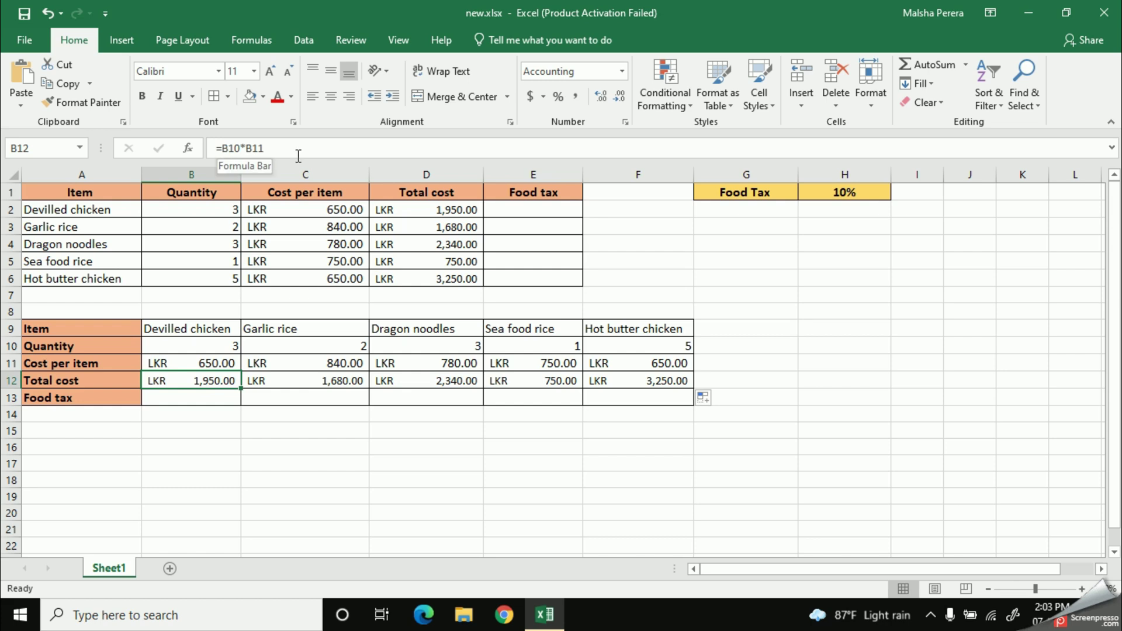
click(273, 384)
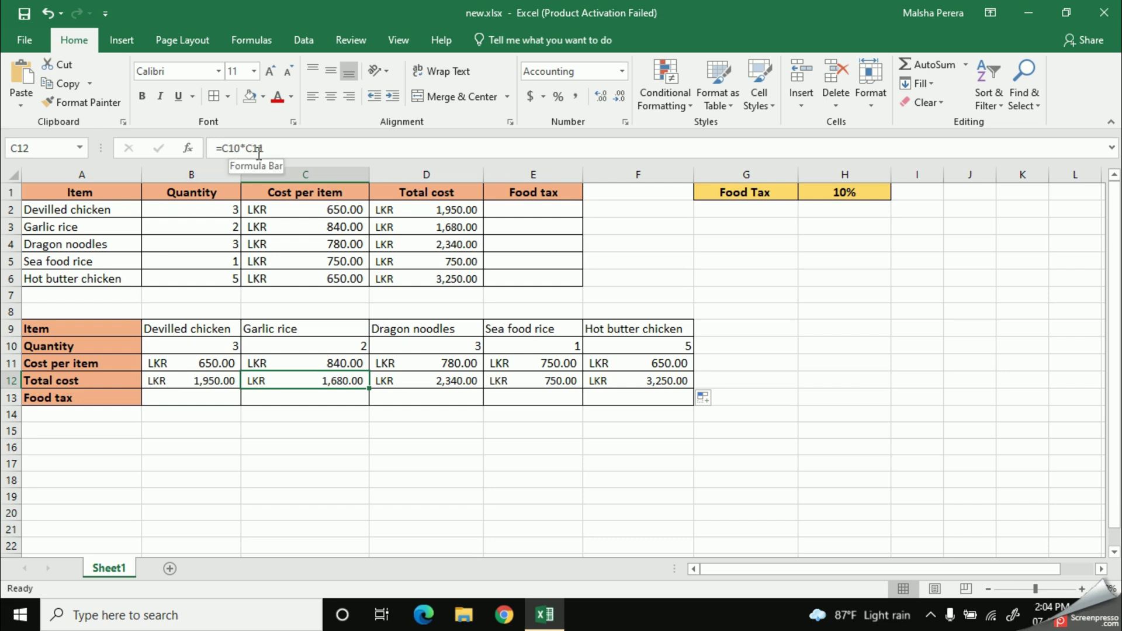
click(415, 381)
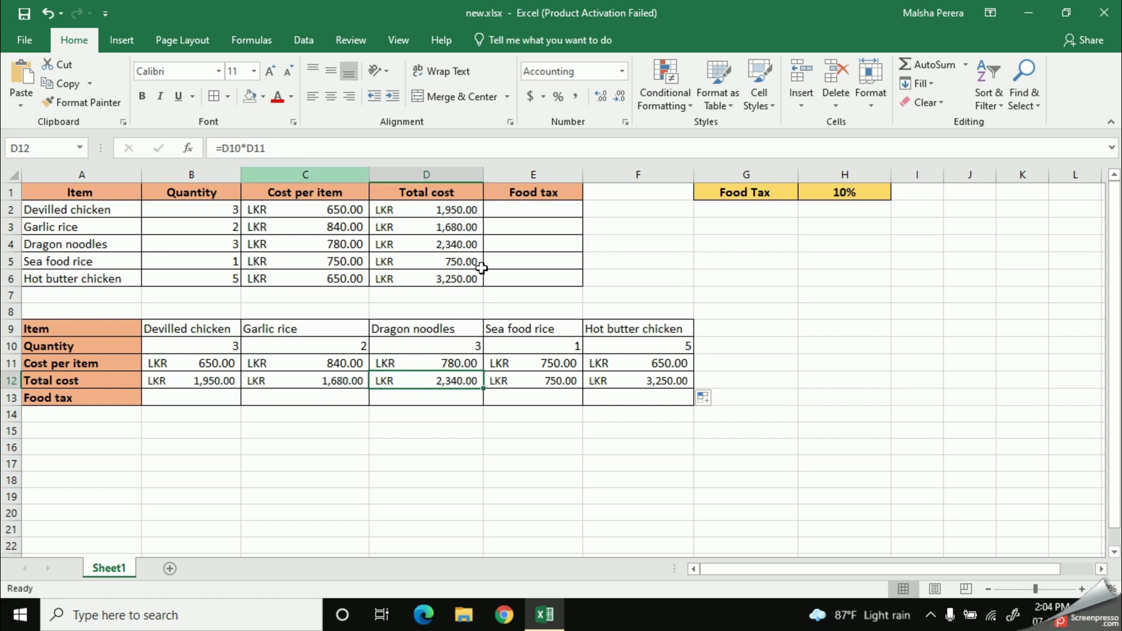
click(532, 383)
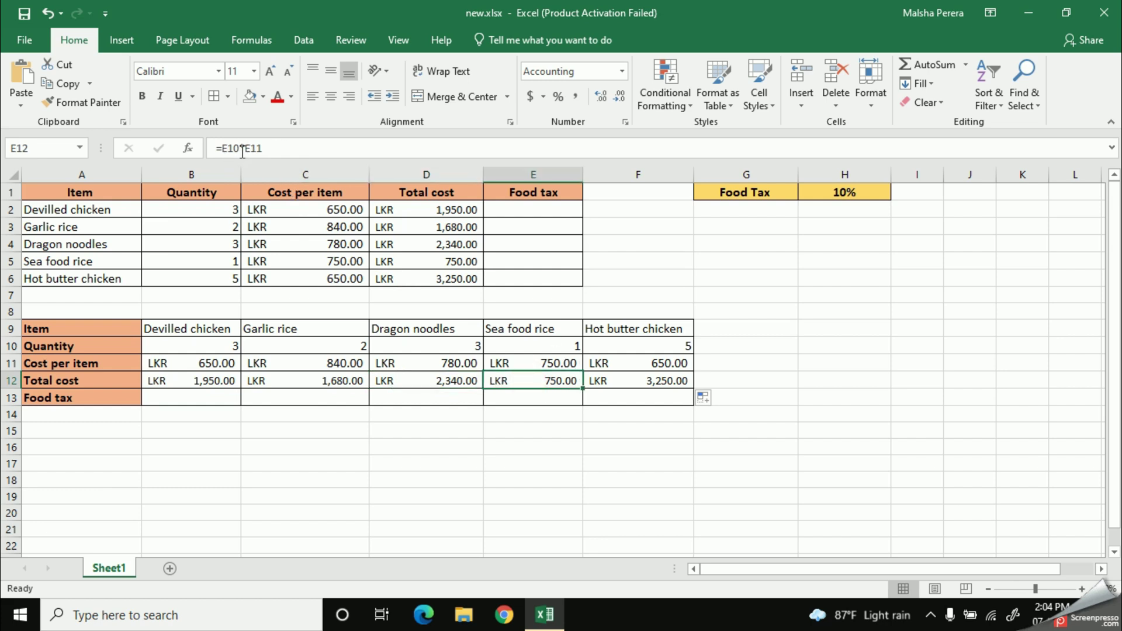
click(643, 381)
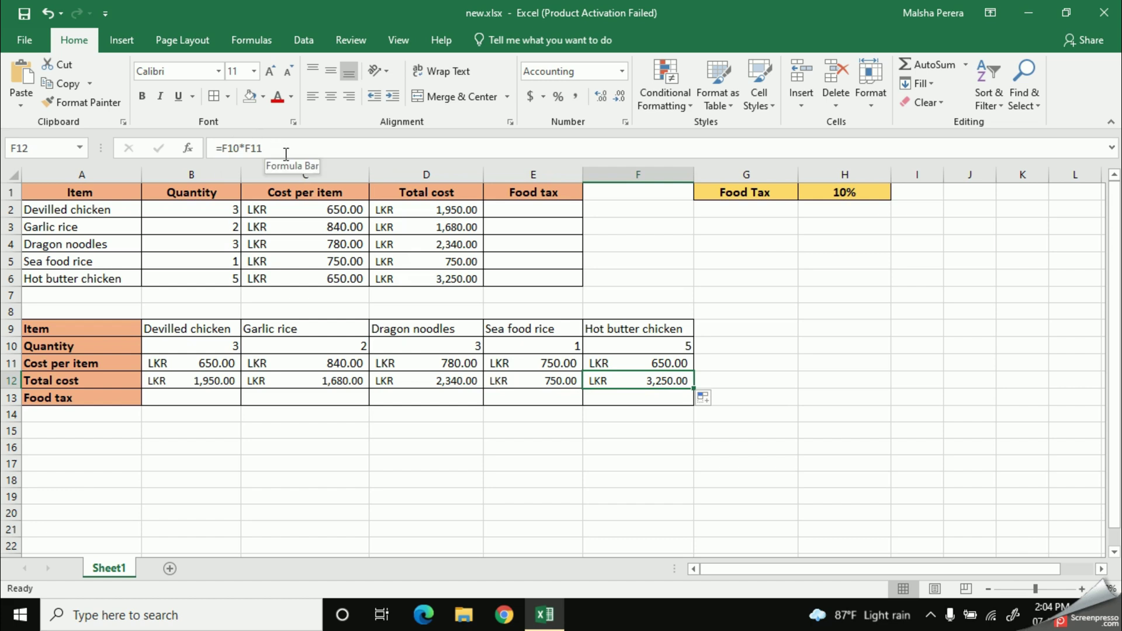
click(193, 381)
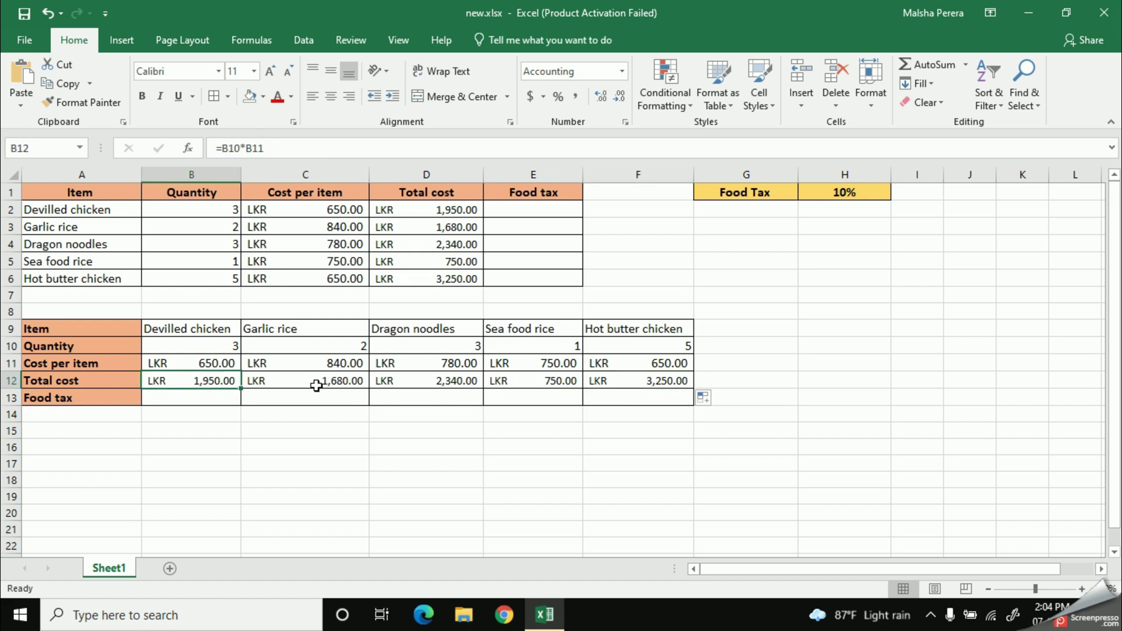
click(316, 386)
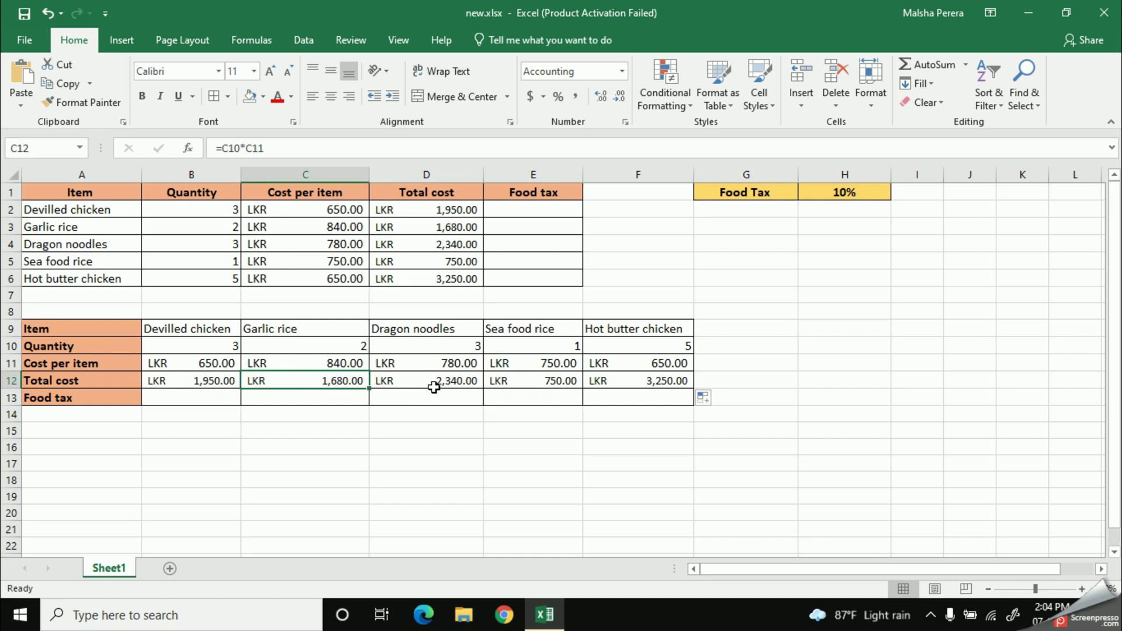
click(433, 385)
click(520, 382)
click(609, 381)
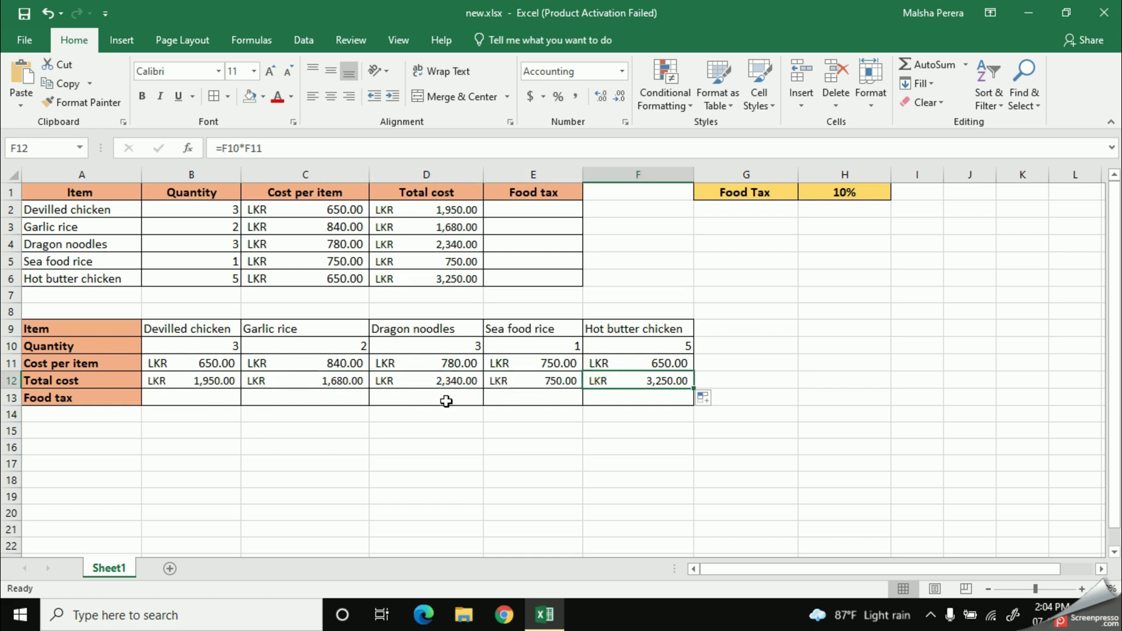